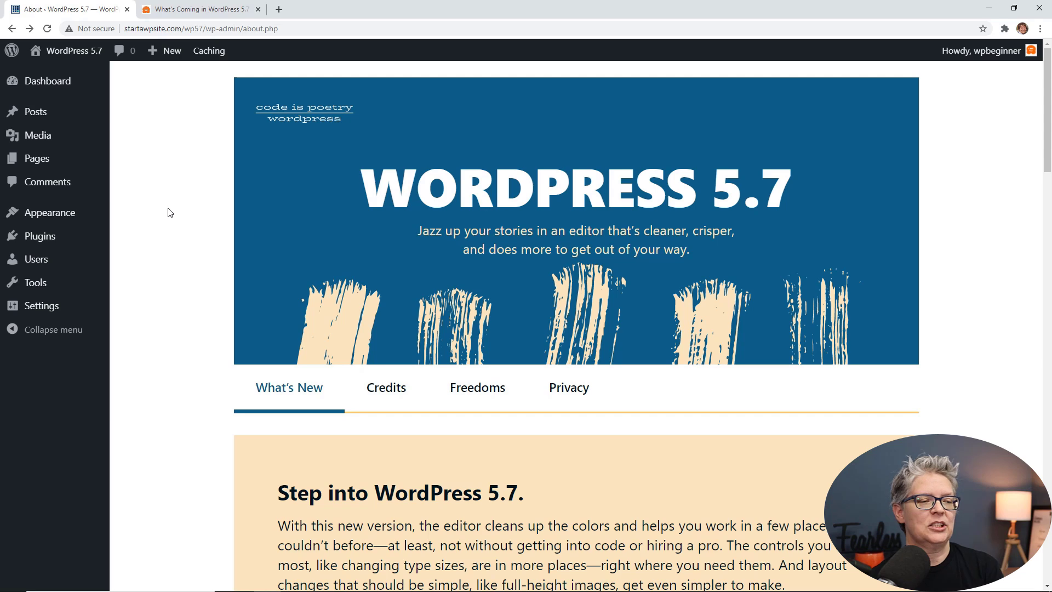
- Start a new post and drop an empty Table block below the second paragraph
scroll(170, 213, "down", 2)
scroll(170, 212, "down", 3)
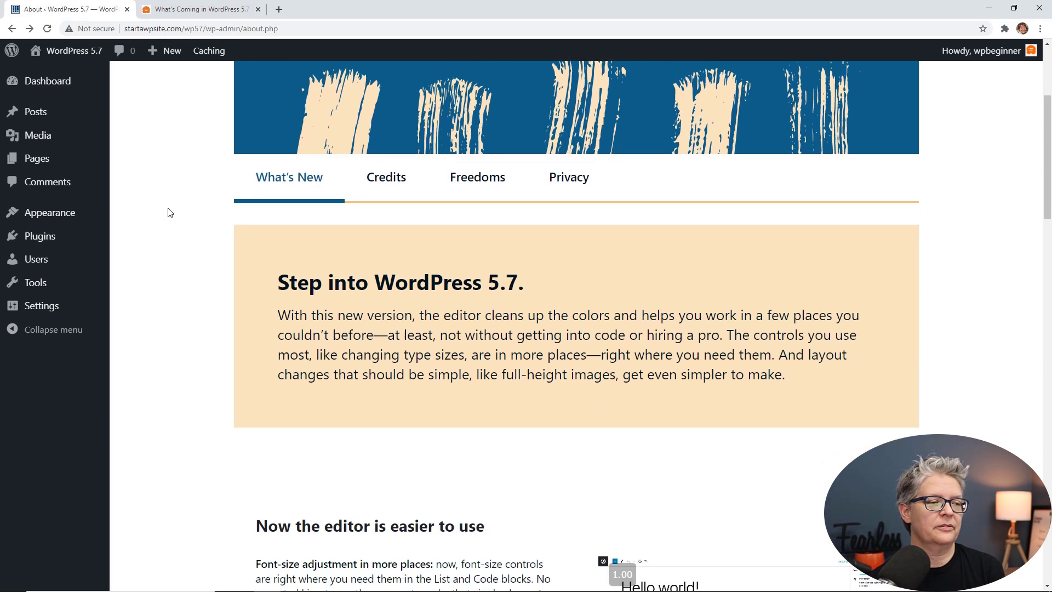
scroll(168, 213, "down", 2)
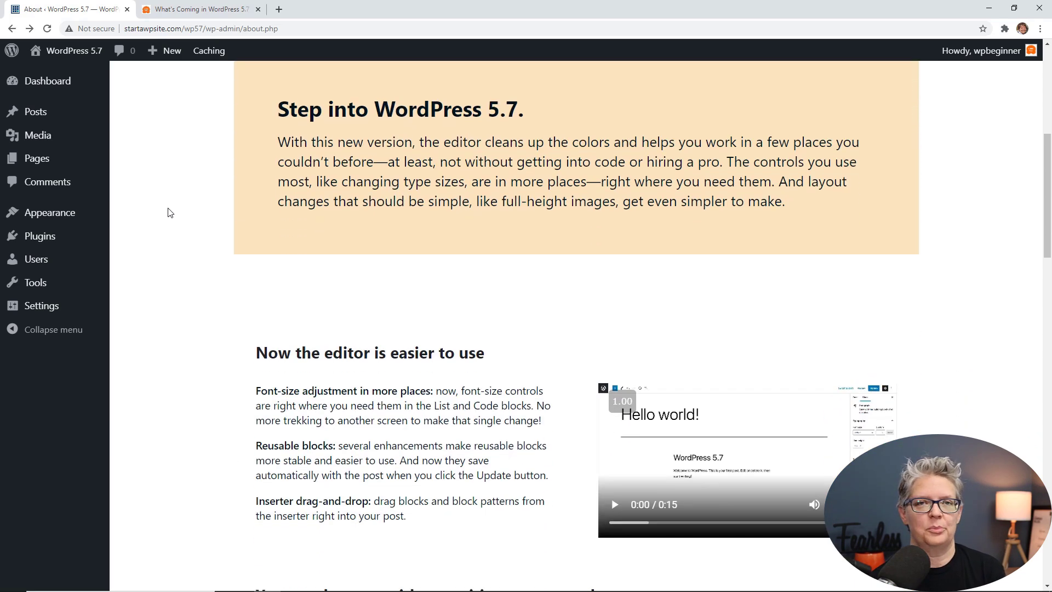
scroll(166, 212, "down", 1)
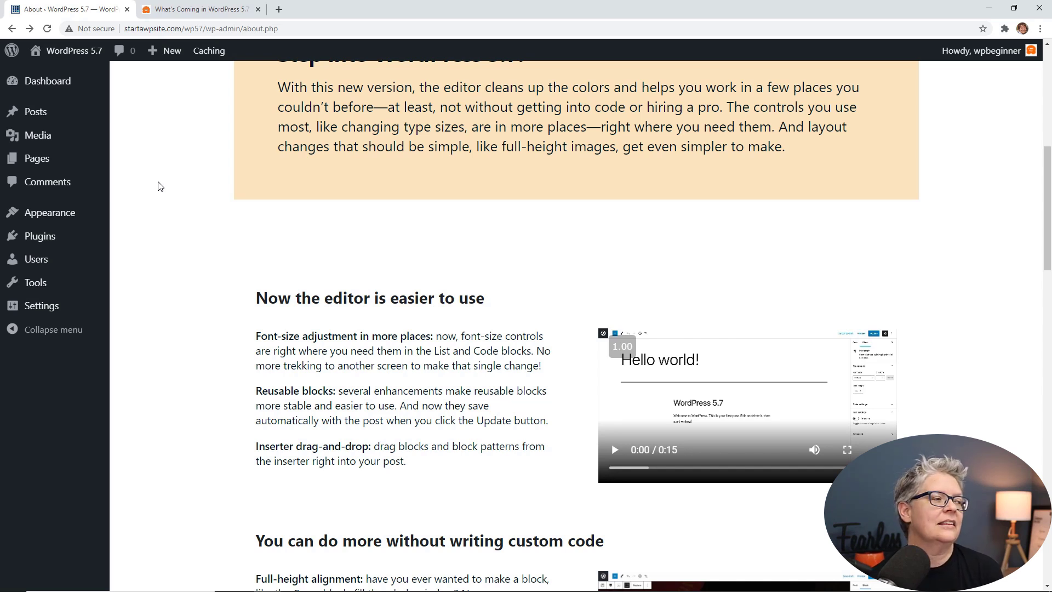
mouse_move(48, 119)
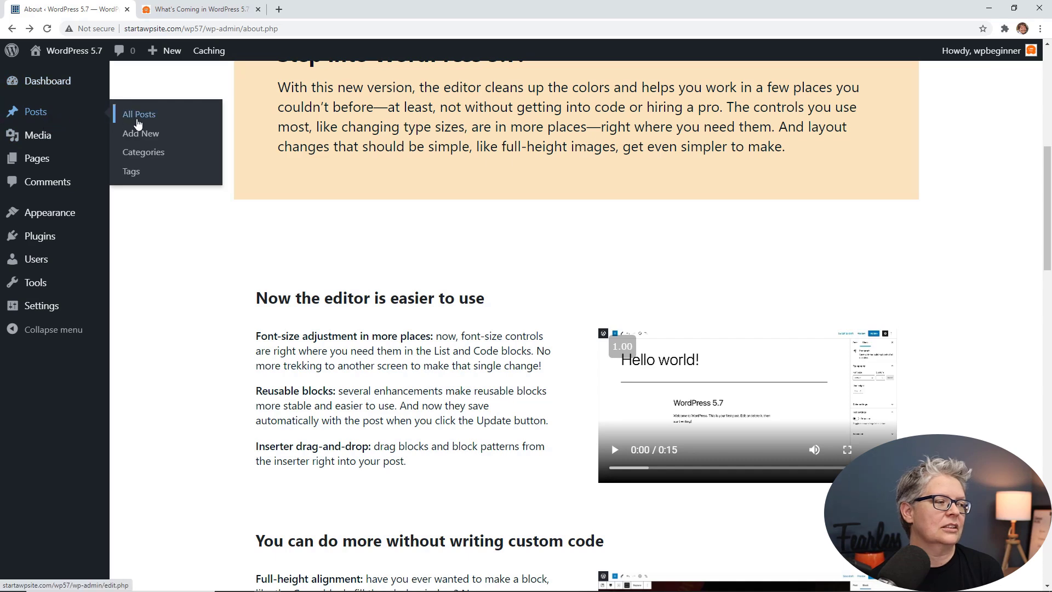
left_click(141, 134)
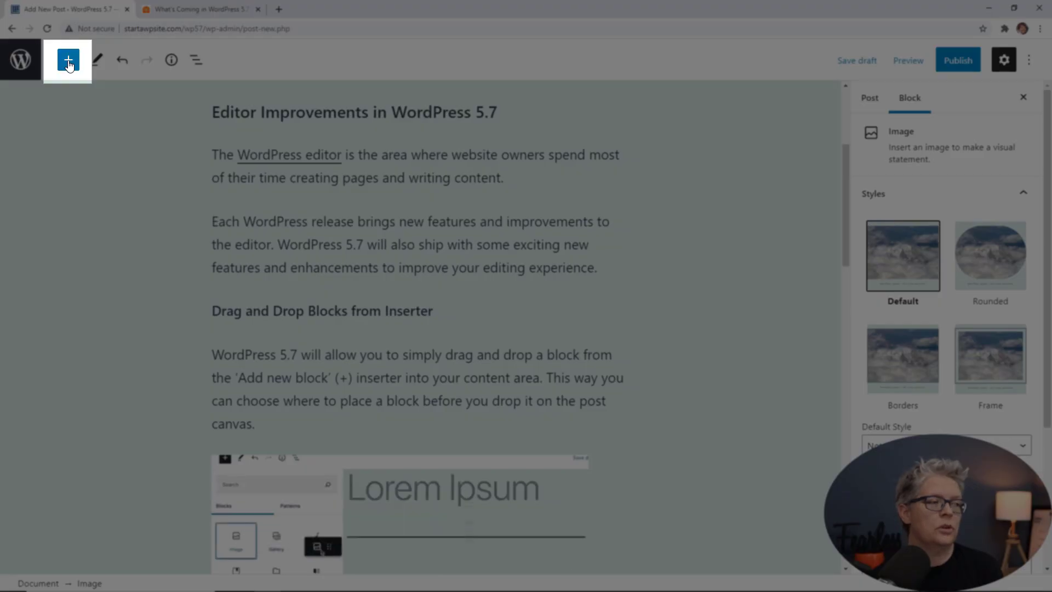
left_click(68, 64)
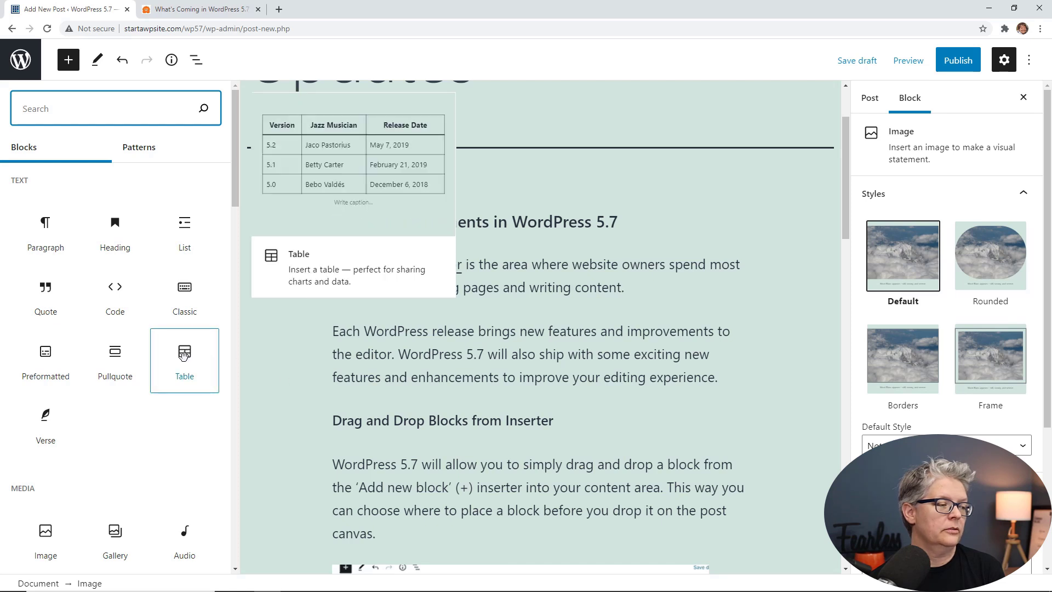
left_click_drag(202, 352, 450, 408)
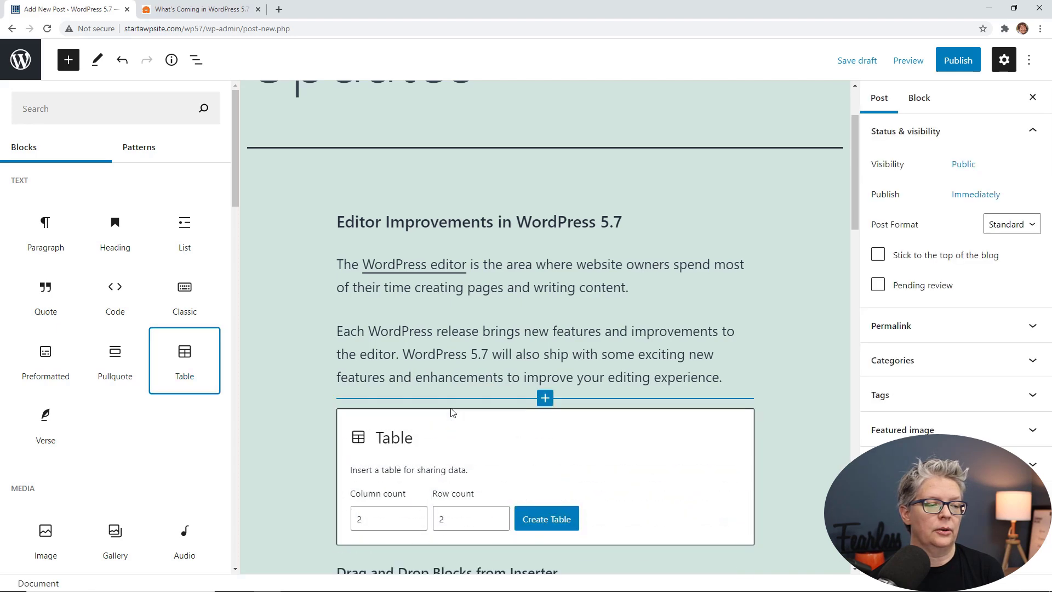
scroll(371, 418, "down", 2)
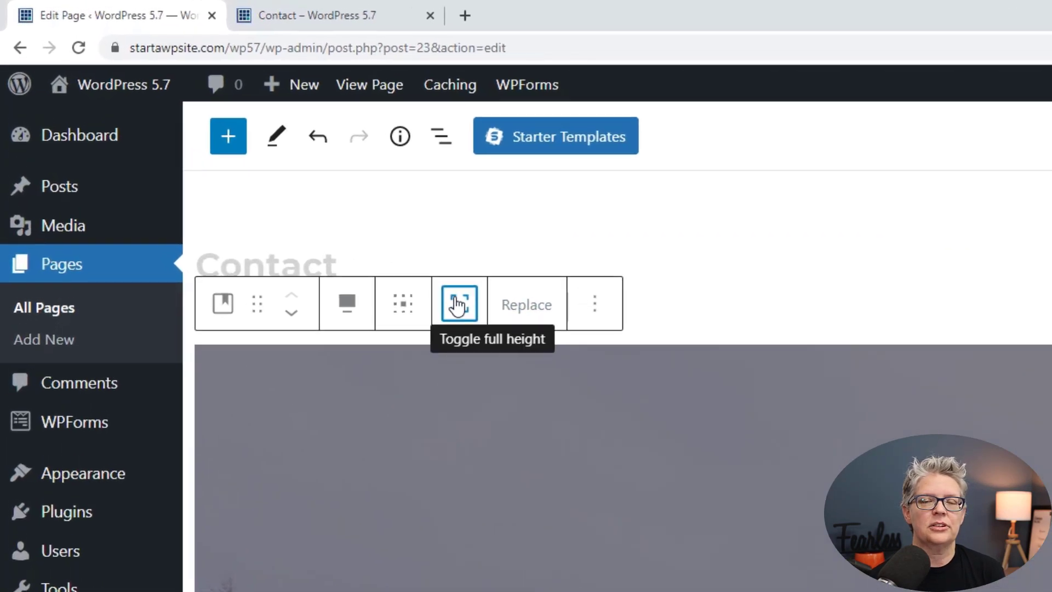
- Toggle the Contact page's cover block to full height, then view the live Contact page tab
left_click(458, 305)
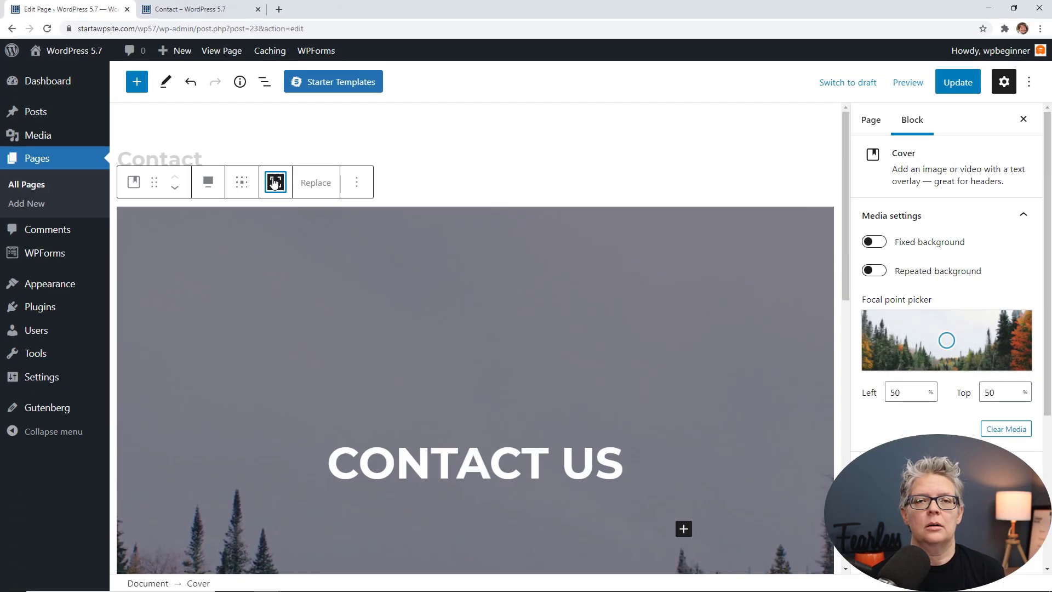
left_click(47, 29)
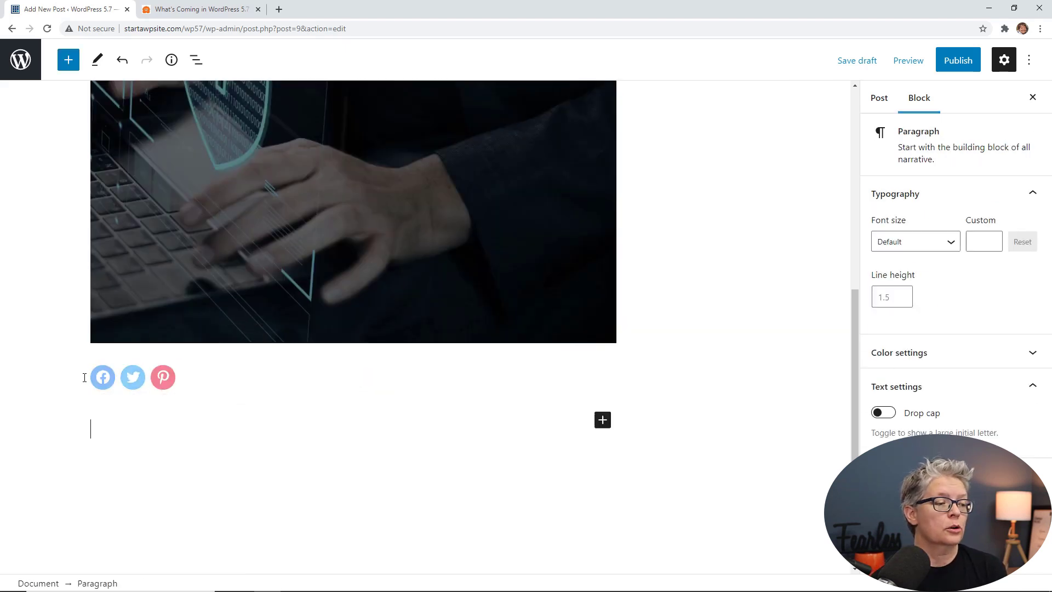
- Set the social icons to Small, and try Horizontal buttons before returning them to Vertical
left_click(199, 369)
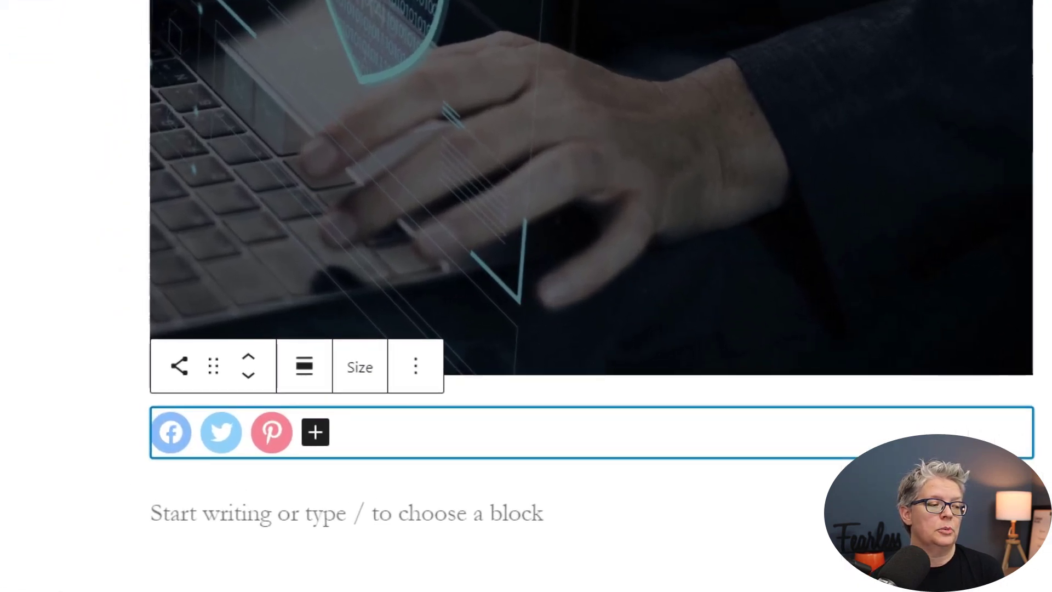
left_click(360, 366)
left_click(401, 463)
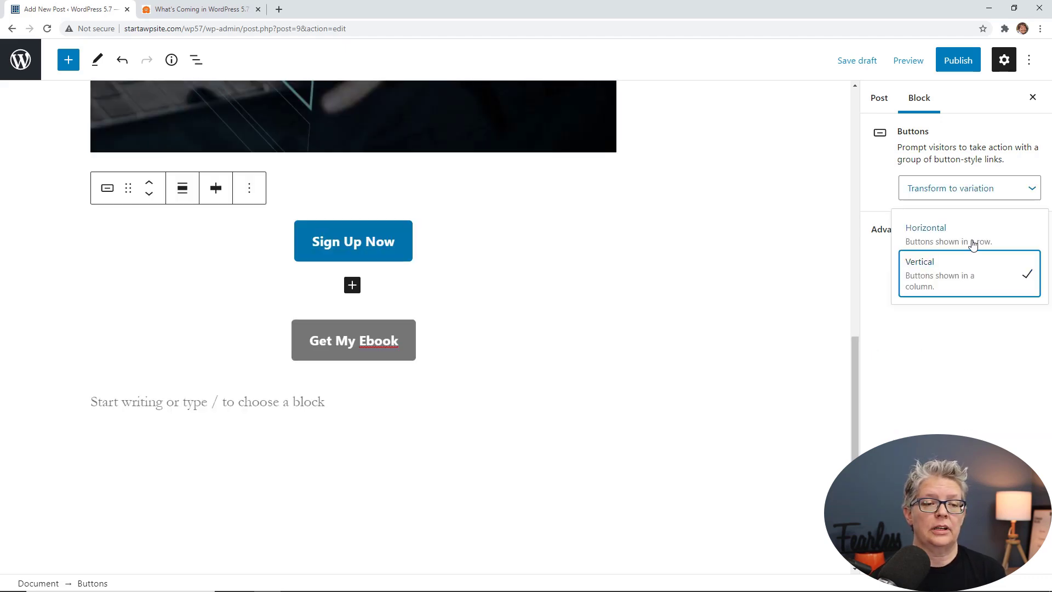
left_click(972, 242)
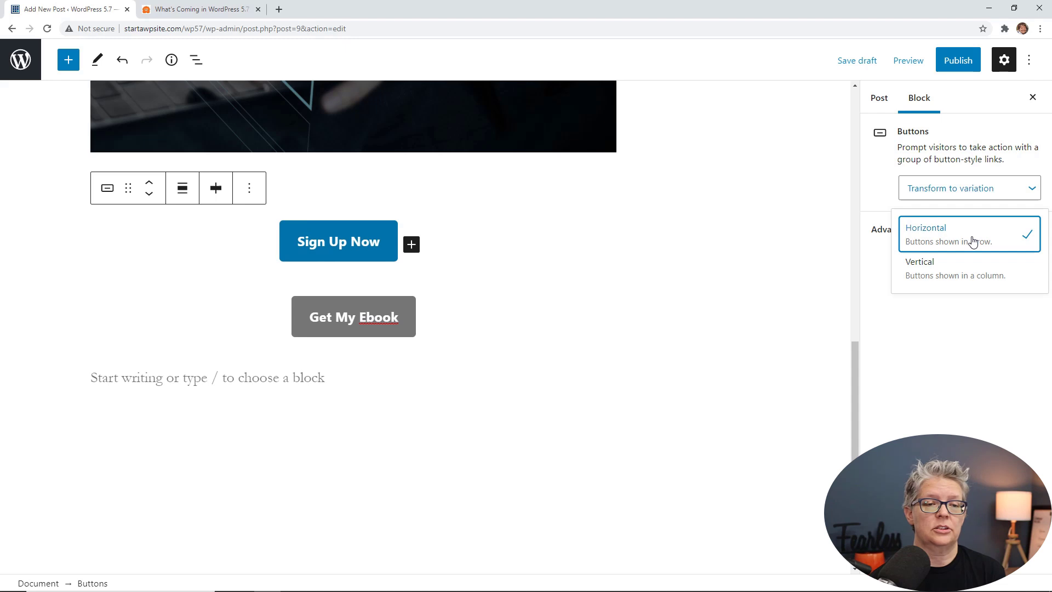
left_click(969, 268)
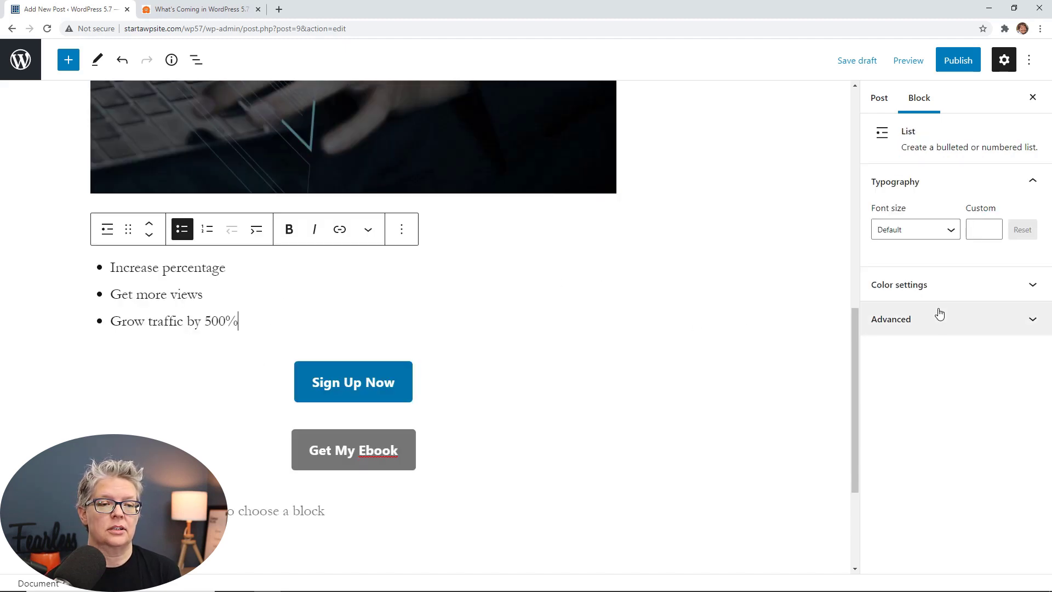
- Try Huge and Small on the list, settle on custom font size 20, and save the draft
left_click(941, 235)
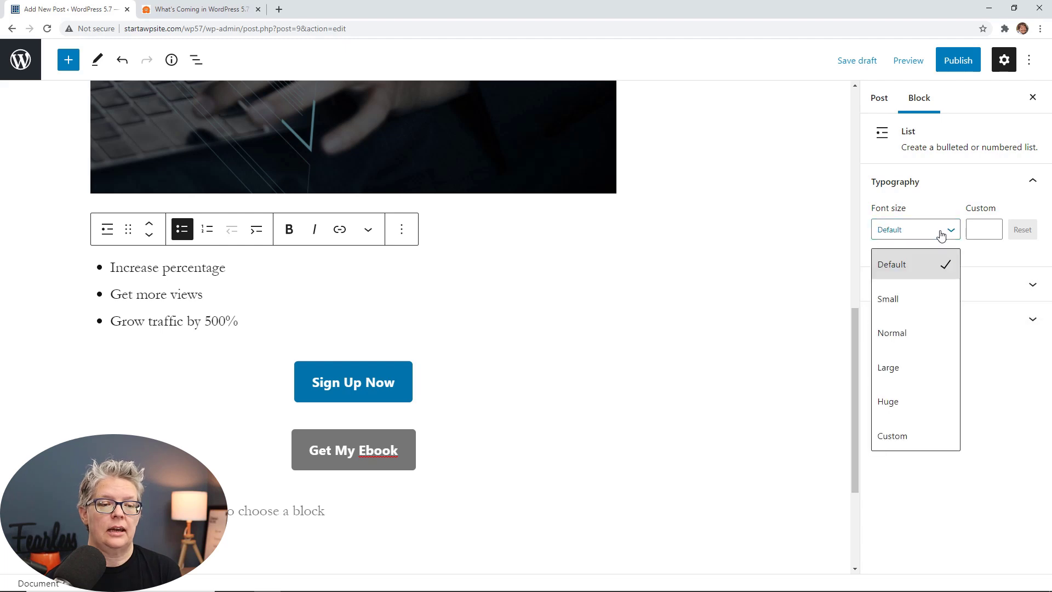
key("Escape")
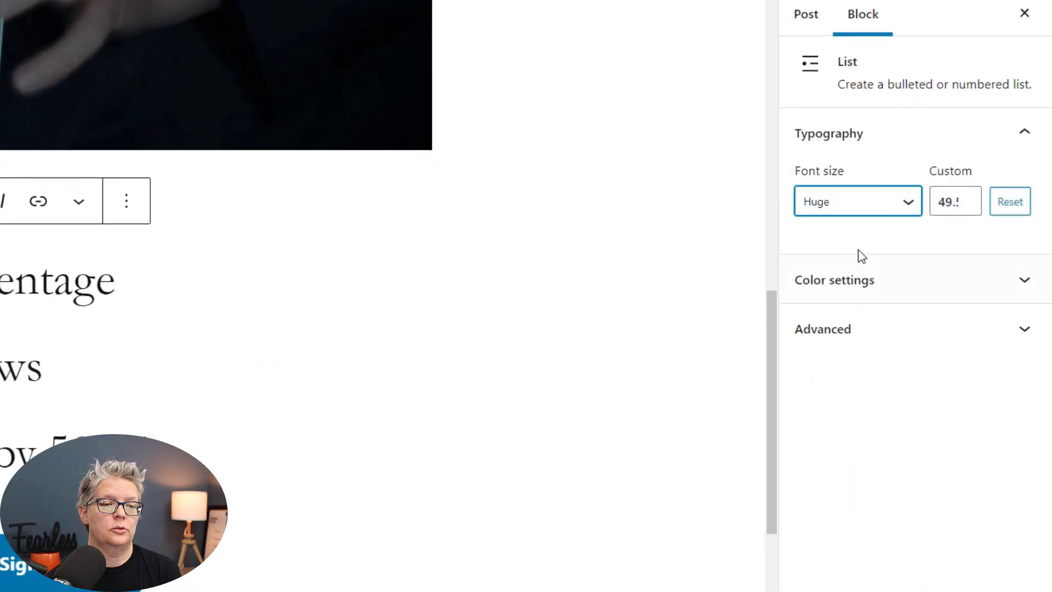
left_click(859, 206)
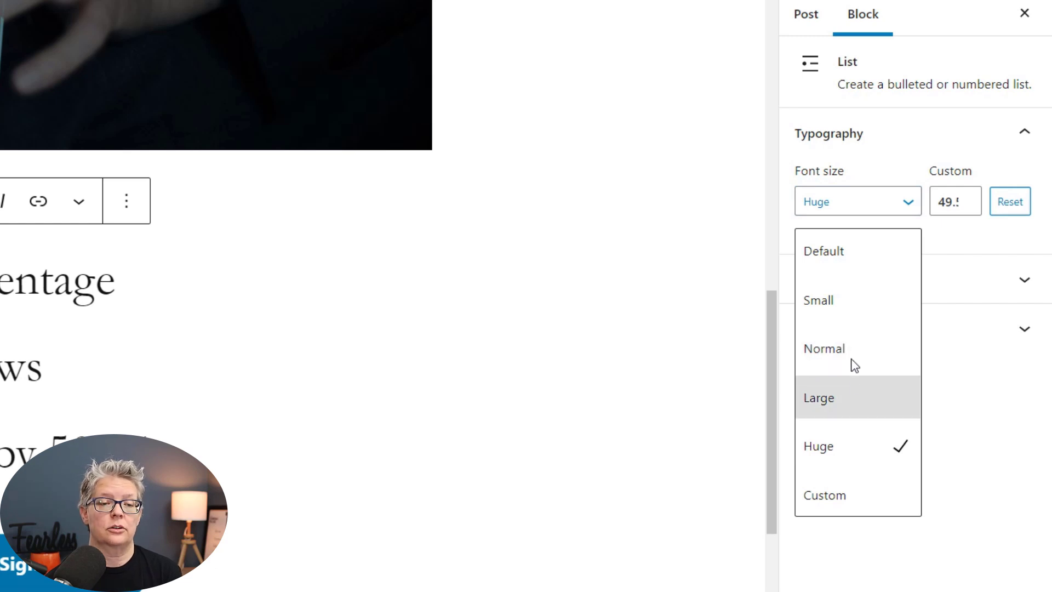
left_click(851, 301)
left_click(946, 203)
left_click(966, 205)
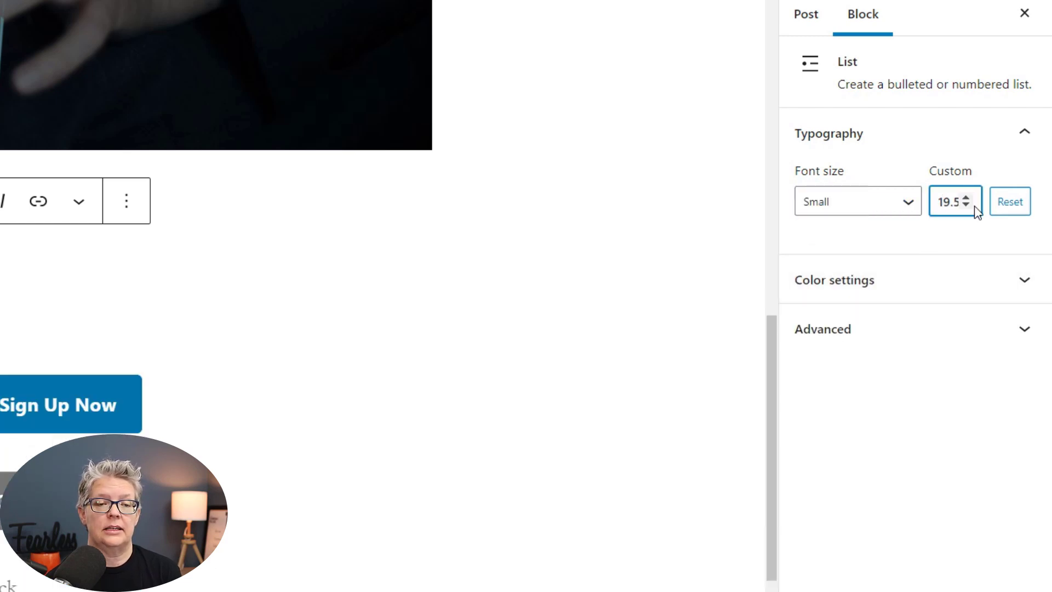
left_click(966, 205)
left_click(966, 205)
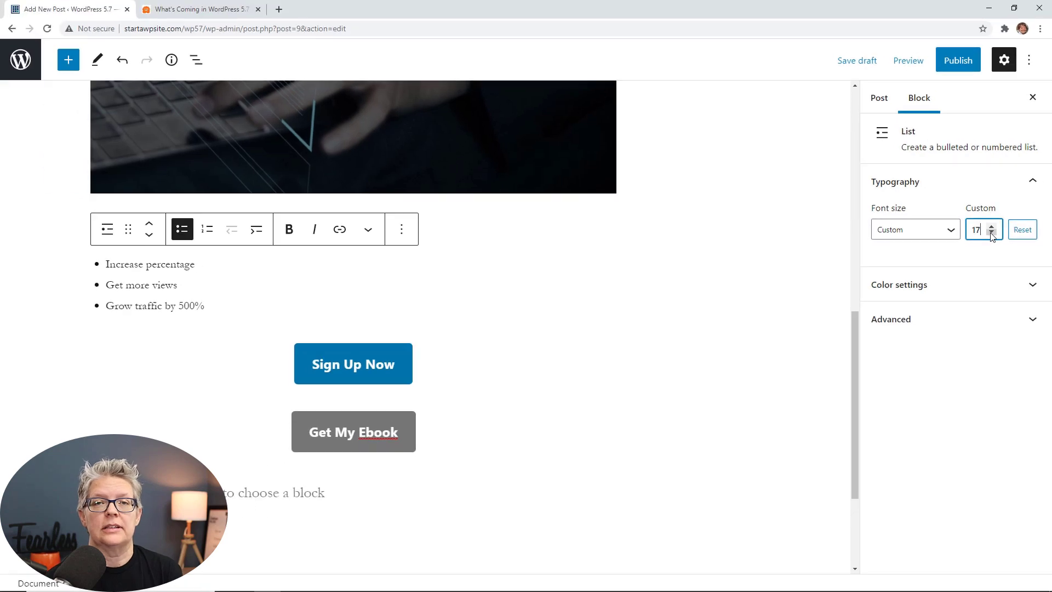
left_click(991, 226)
left_click(991, 226)
left_click(991, 226)
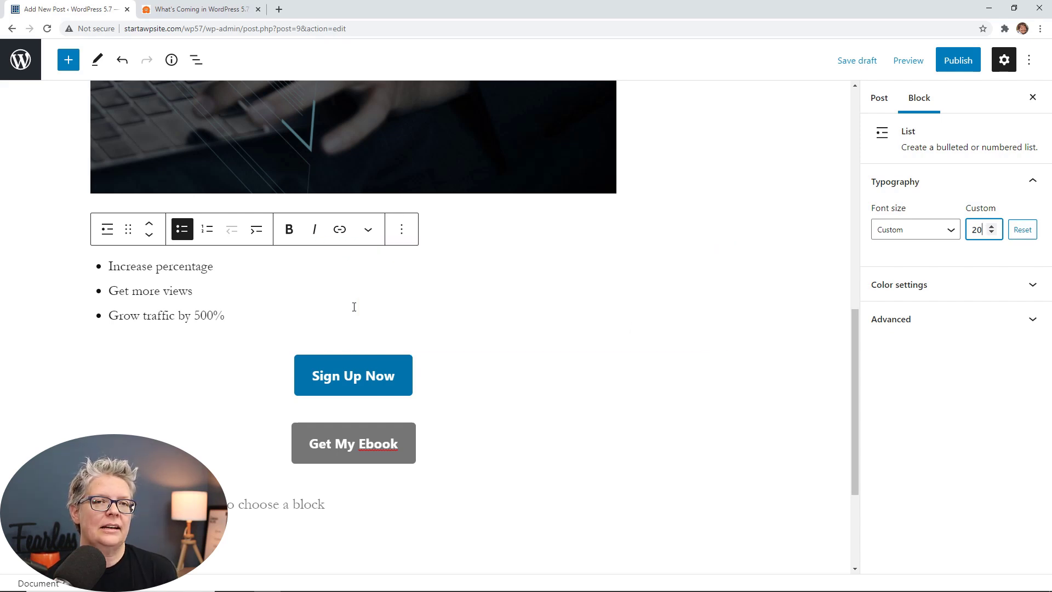
left_click(789, 288)
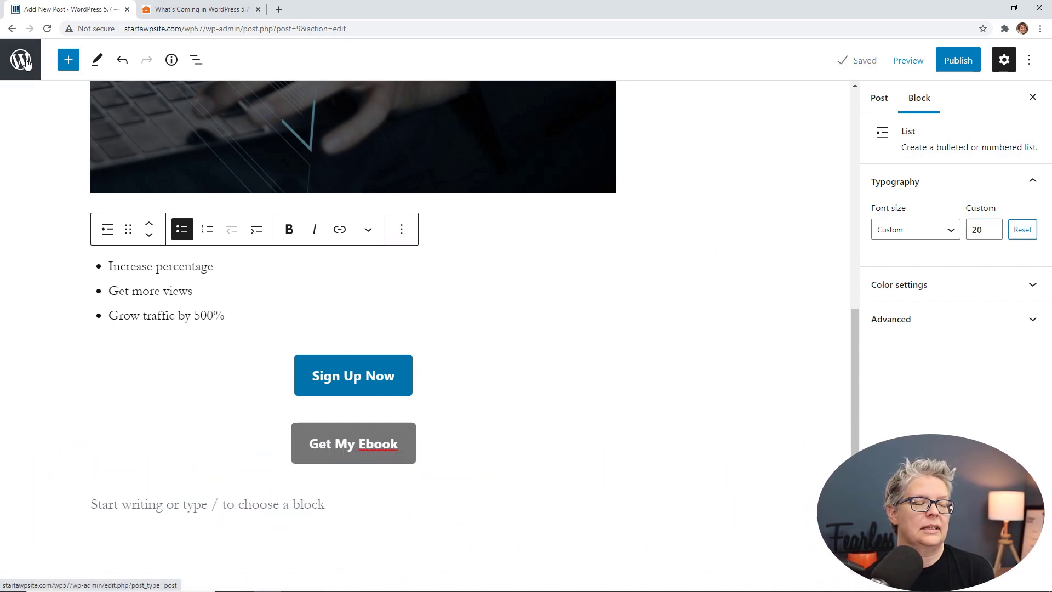
- Leave the editor for the posts list and go to Tools > Site Health
left_click(25, 60)
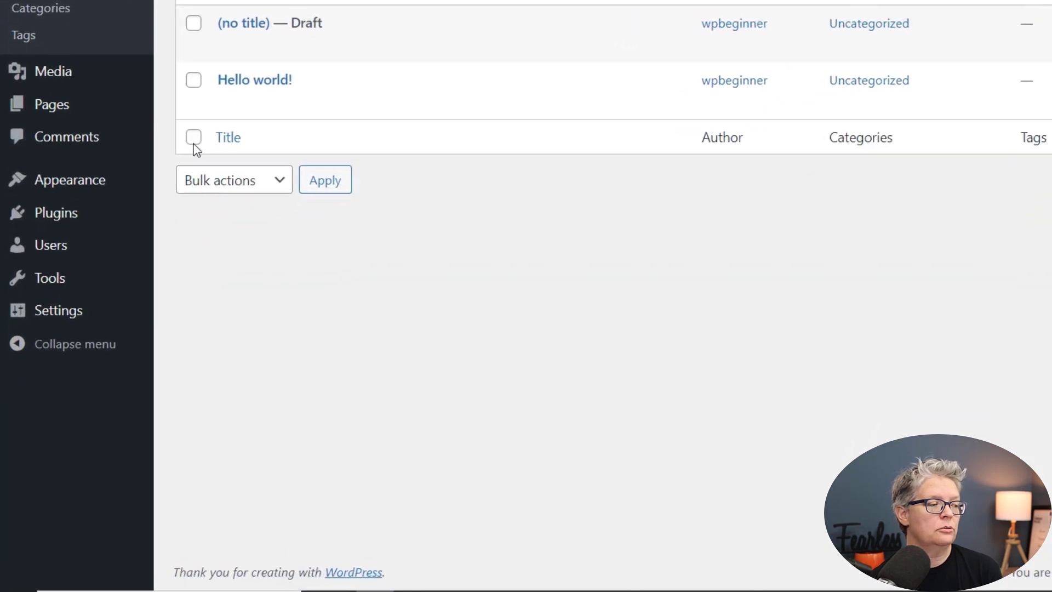
mouse_move(91, 286)
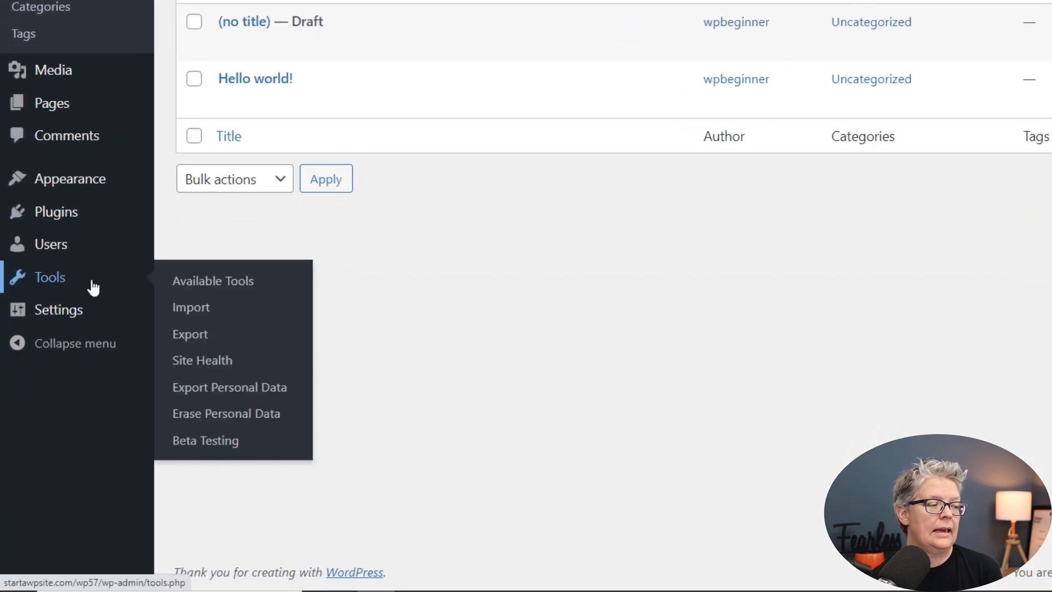
left_click(210, 367)
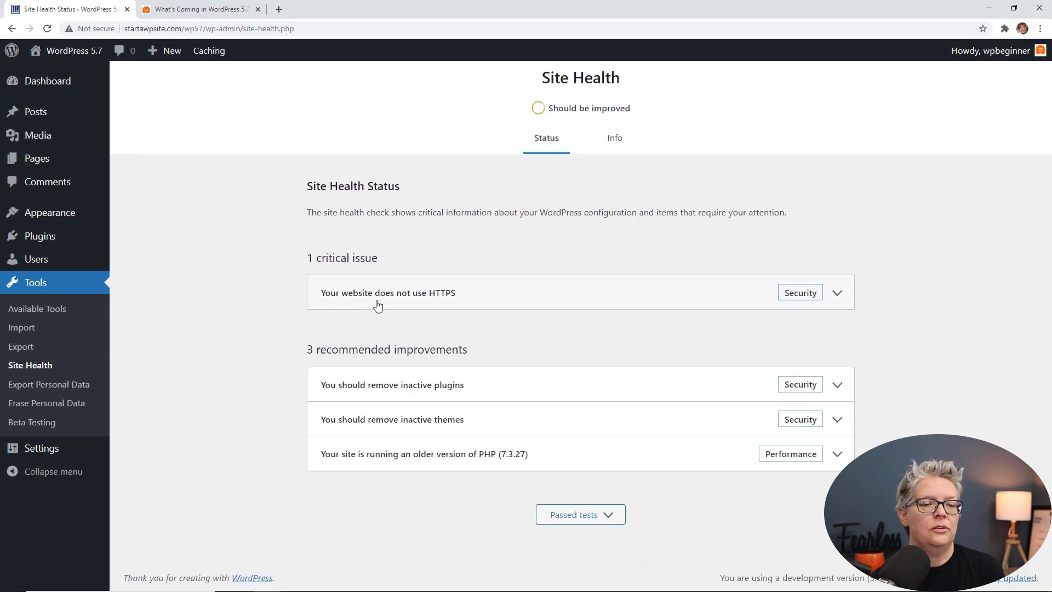
- Expand the 'Your website does not use HTTPS' issue and switch the site to HTTPS
left_click(837, 295)
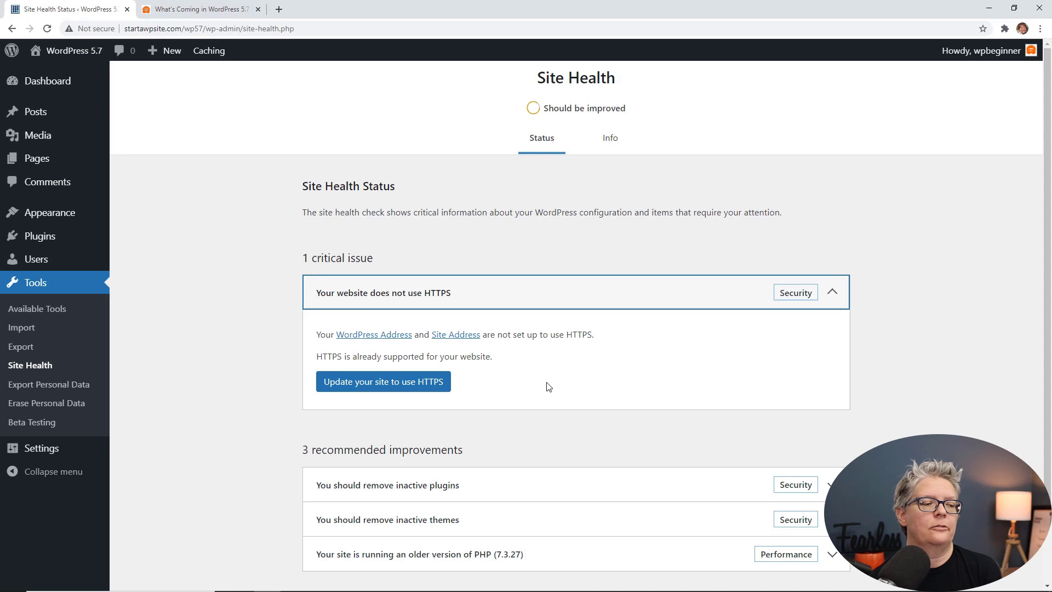
left_click(427, 387)
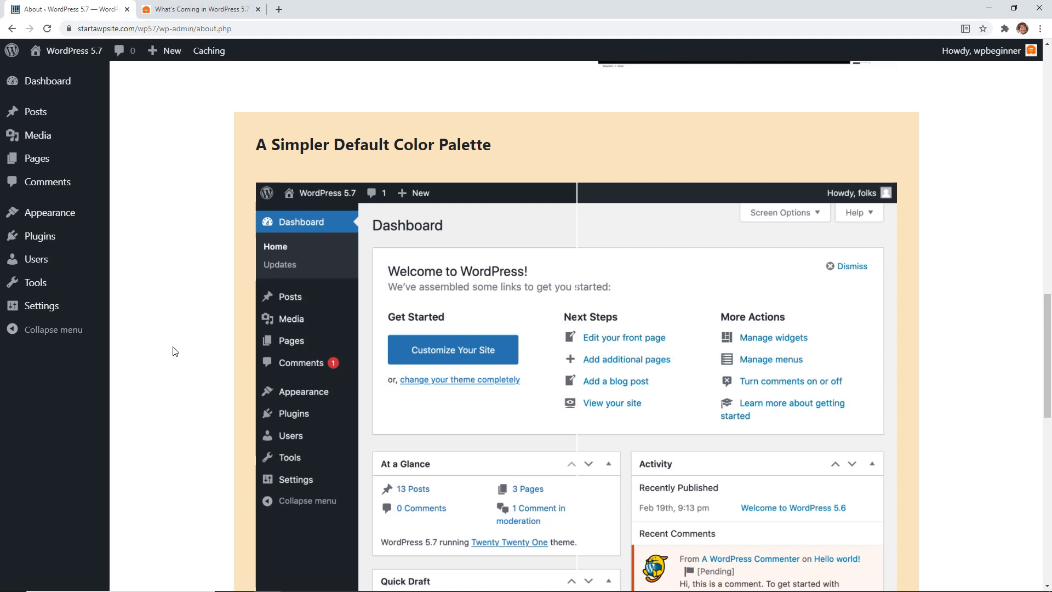
- Scroll down through the About WordPress 5.7 page
scroll(175, 350, "down", 6)
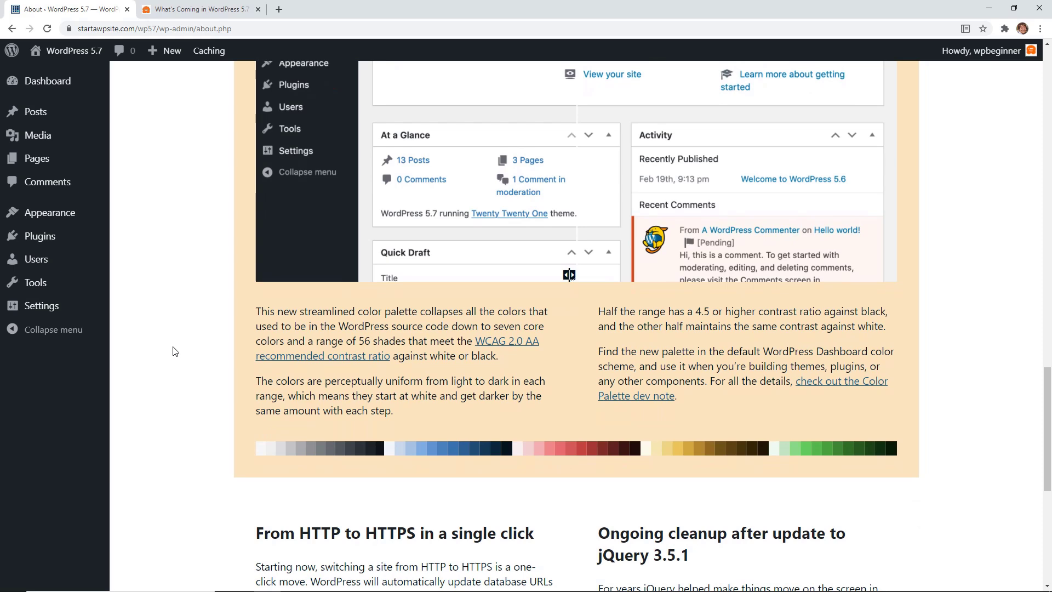
scroll(175, 351, "down", 7)
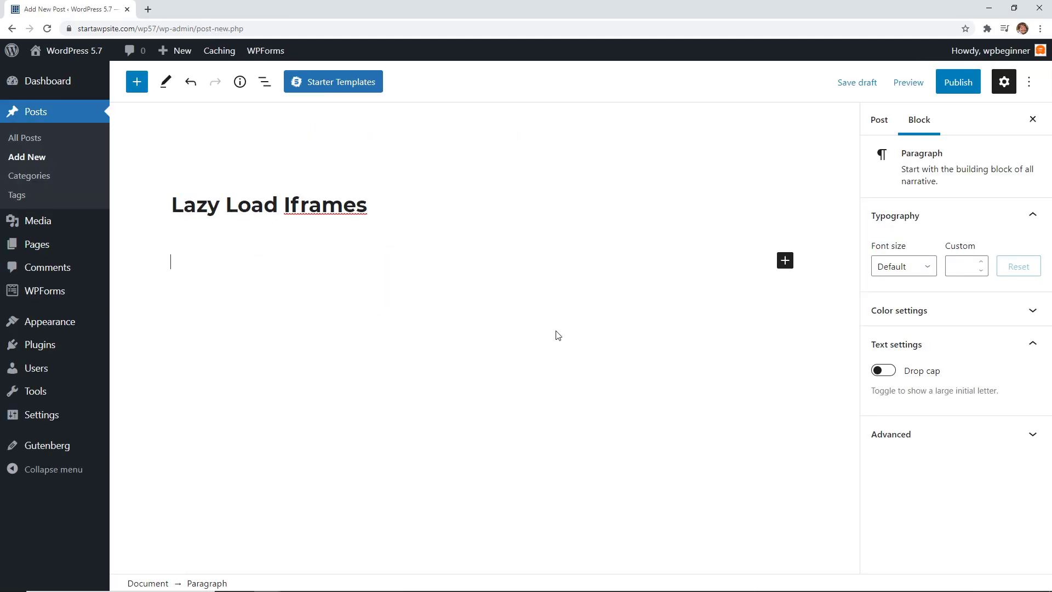
- Add a Custom HTML block via /cu and paste the YouTube iframe embed code
type("/cu")
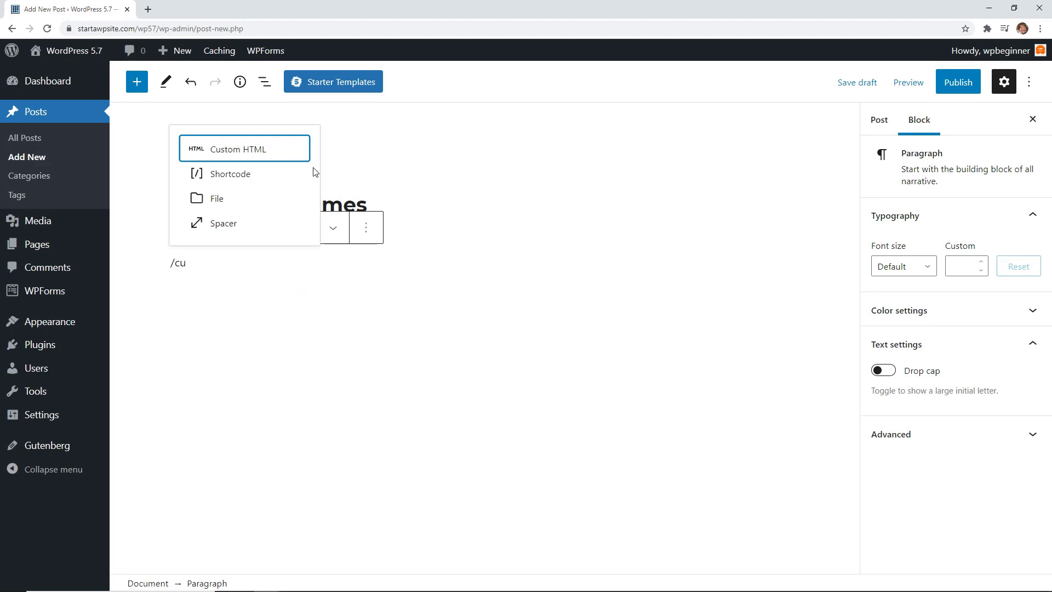
left_click(275, 157)
type("<iframe width=\"560\" height=\"315\" src=\"https://www.youtube.com/embed/JjfrzGeB5_g\" frameborder=\"0\" allow=\"accelerometer; autoplay; clipboard-write; encrypted-media; gyroscope; picture-in-picture\" allowfullscreen></iframe>")
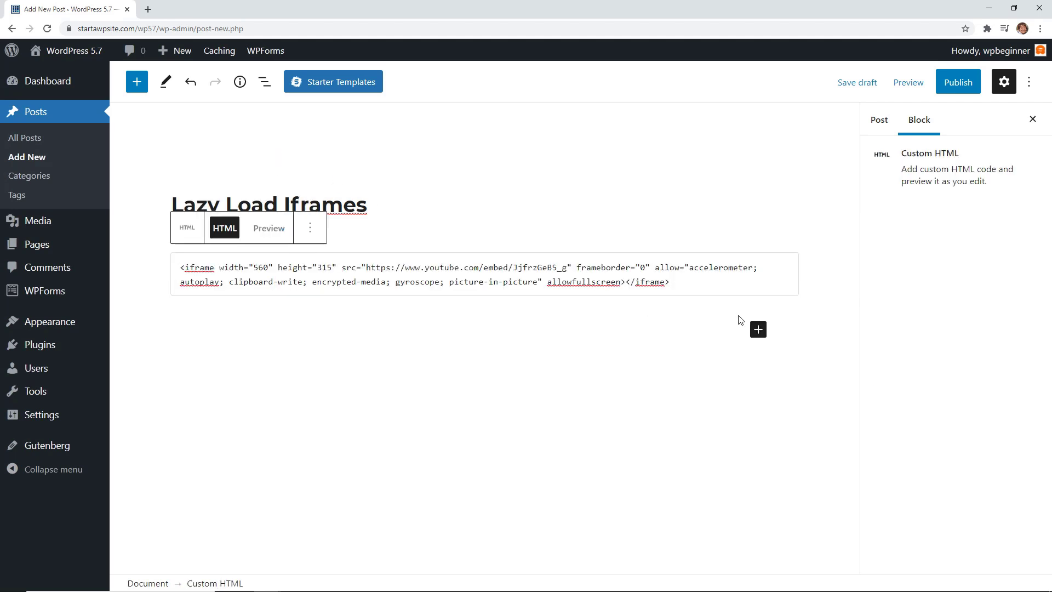
- Publish the 'Lazy Load Iframes' post and view it live
left_click(943, 87)
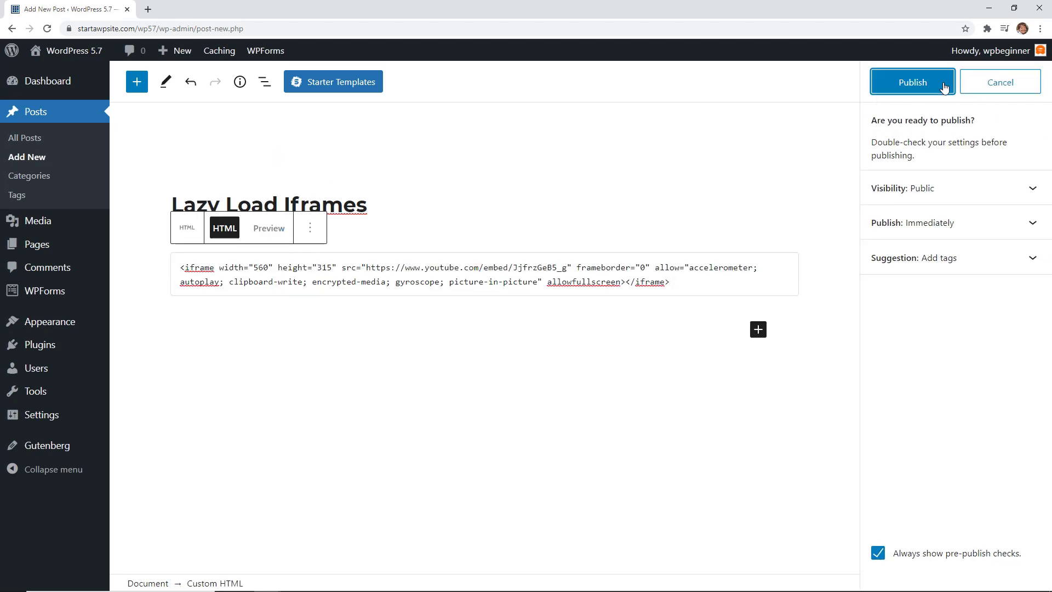
left_click(944, 88)
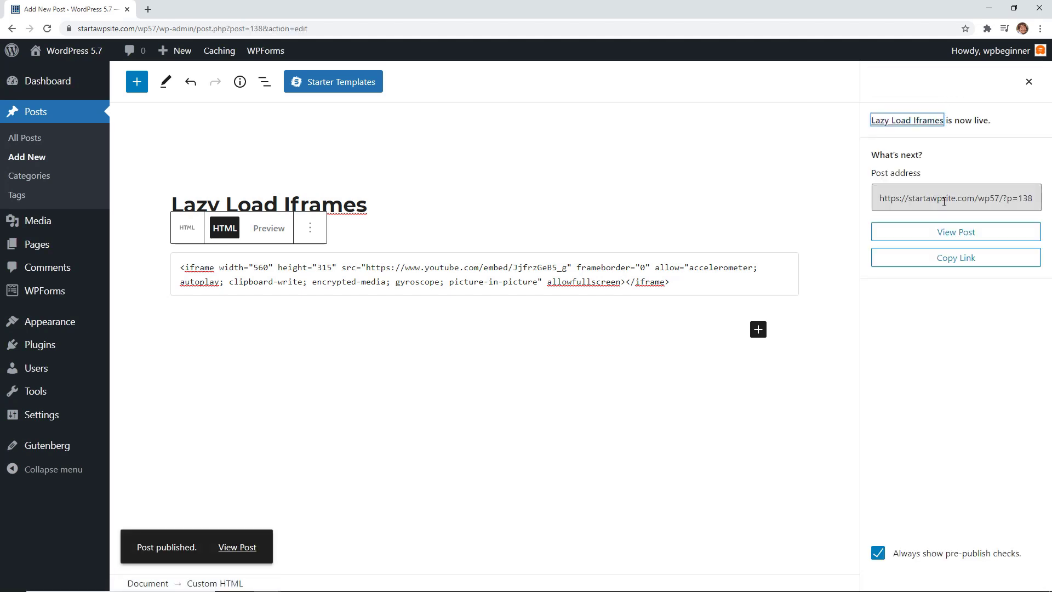
left_click(942, 237)
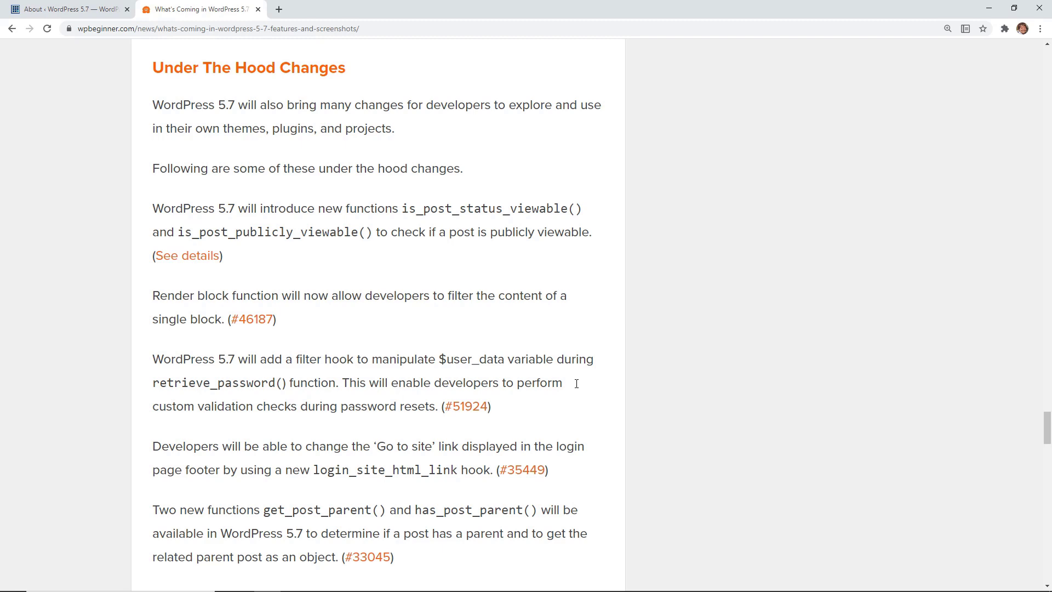
- Switch from the WPBeginner article back to the seedprod site's WordPress dashboard
key("ctrl+shift+Tab")
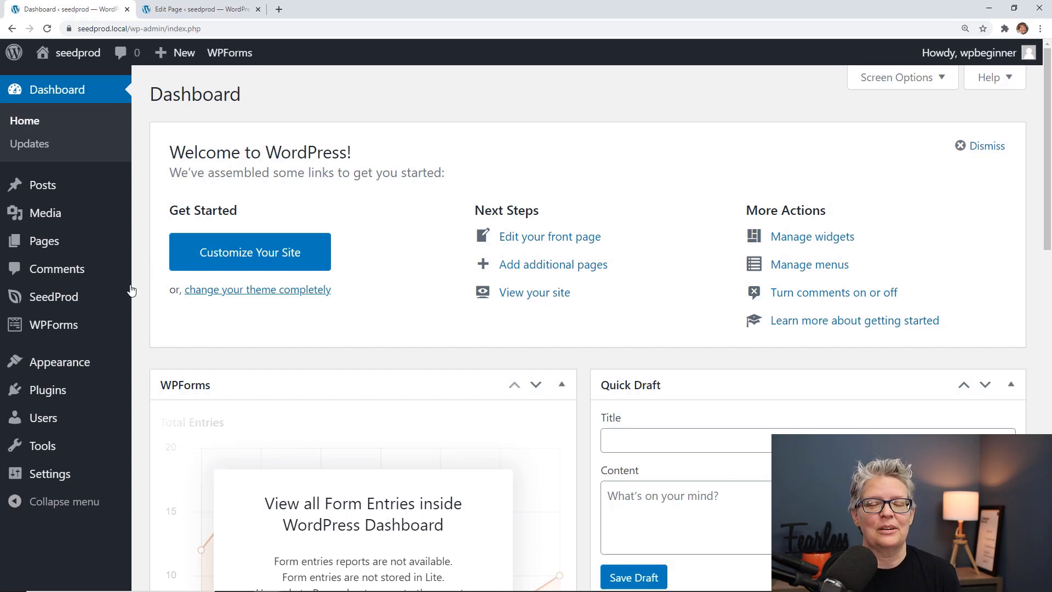
- Filter SeedProd templates to Sales and save the Sales template as a page named 'sales pages'
mouse_move(80, 304)
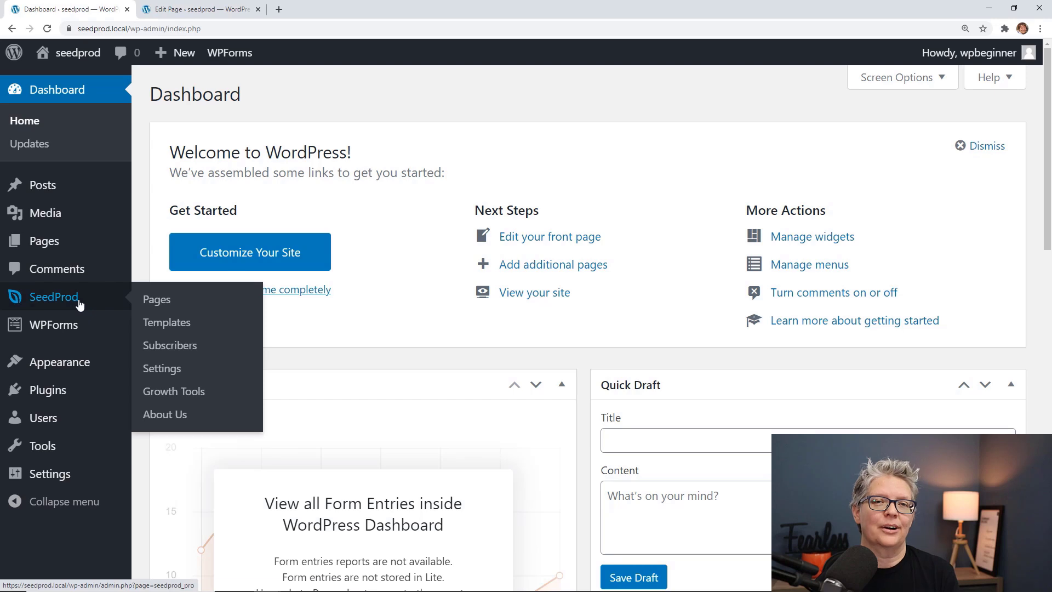
left_click(80, 305)
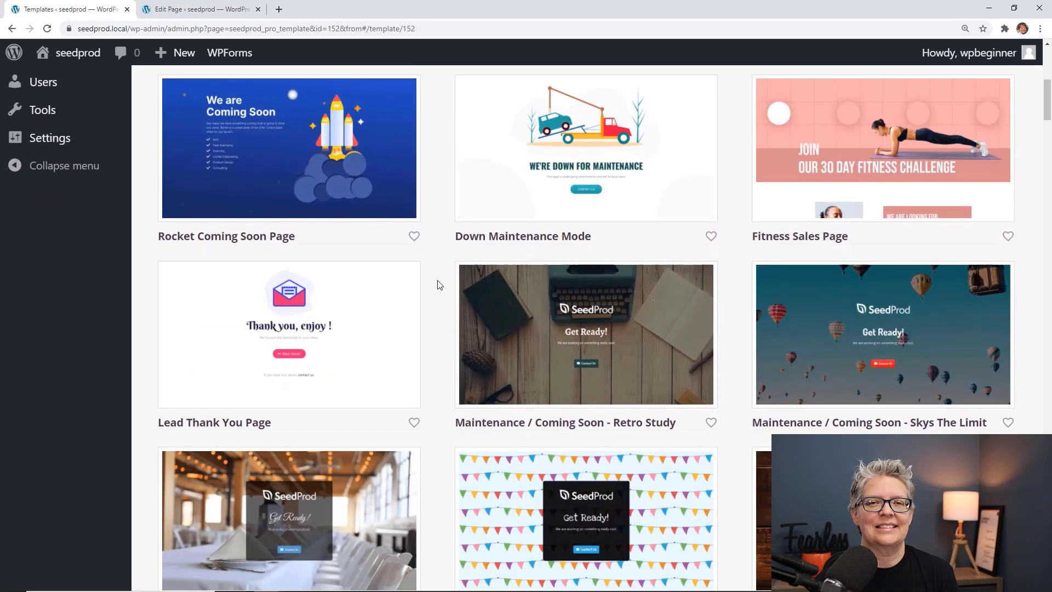
scroll(438, 284, "down", 3)
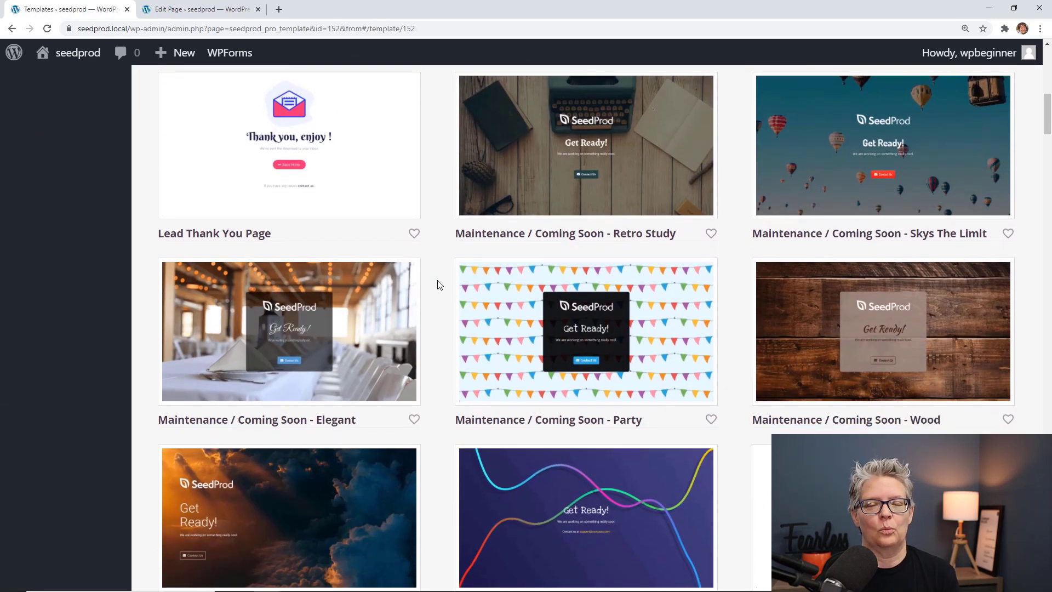
scroll(438, 285, "up", 4)
scroll(438, 285, "up", 5)
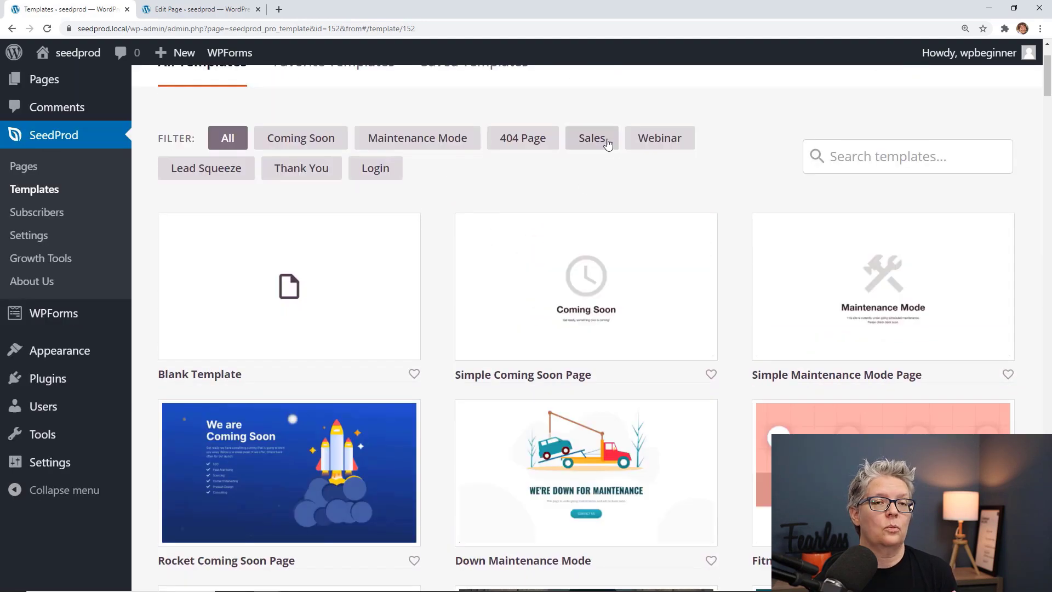
left_click(607, 144)
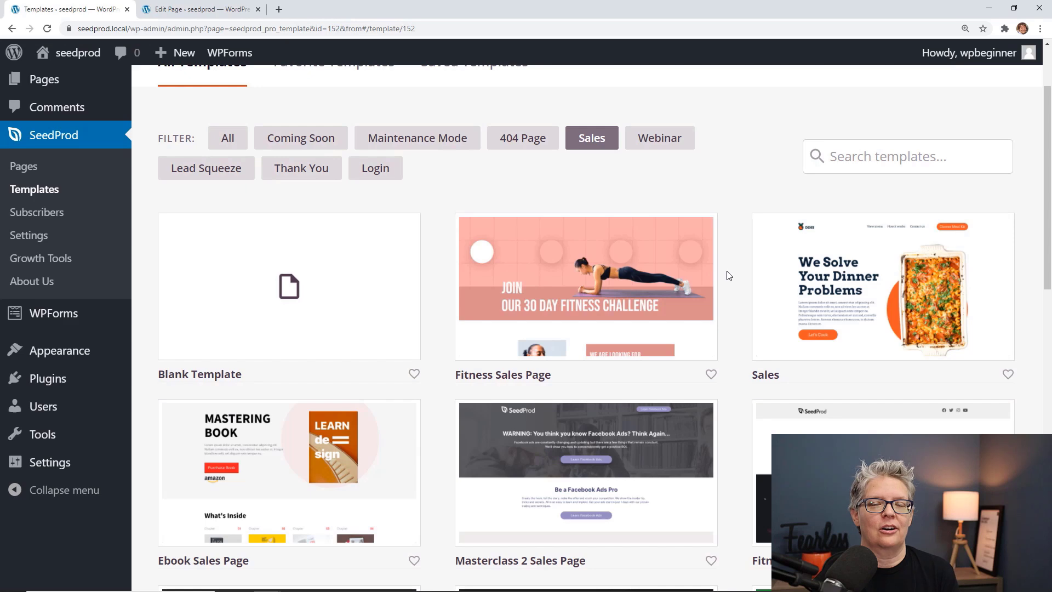
mouse_move(821, 340)
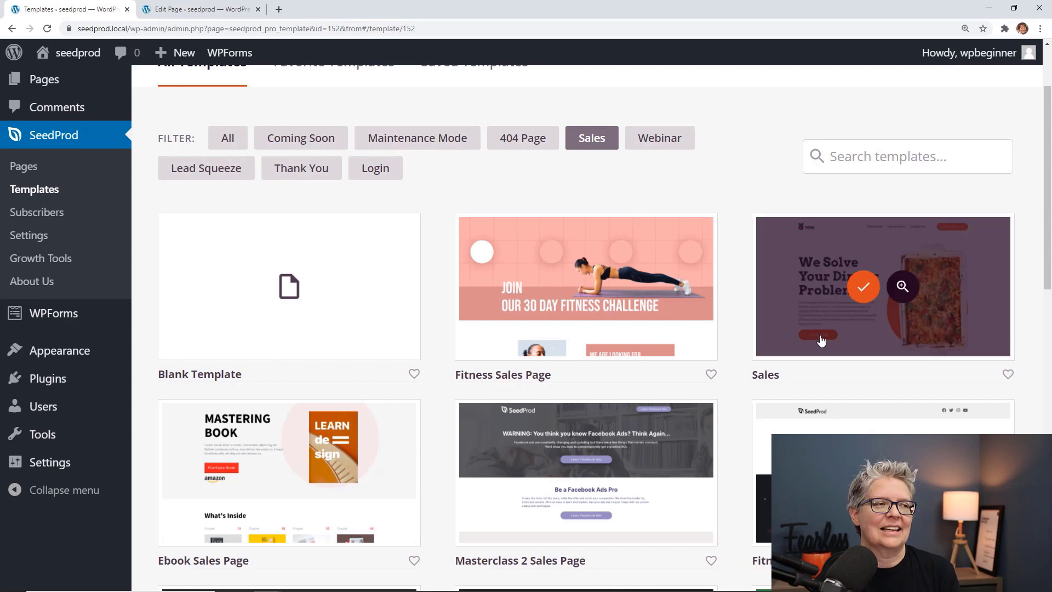
left_click(864, 286)
type("sales pages")
left_click(469, 460)
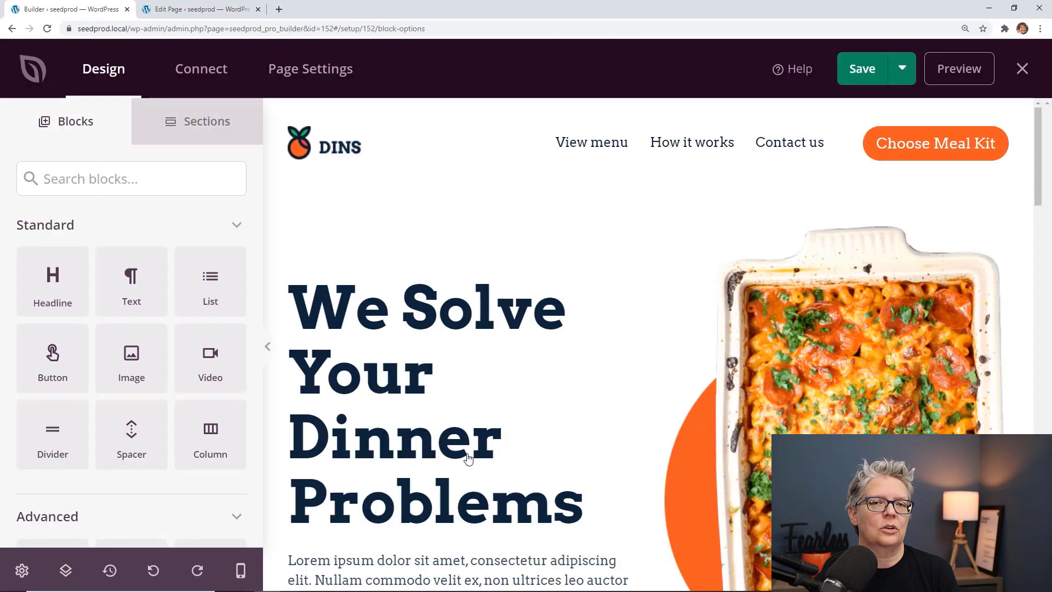
- Load the SeedProd website, 'The Fastest Landing Page Builder for WordPress', in a new browser tab via 'seed'
scroll(468, 459, "down", 5)
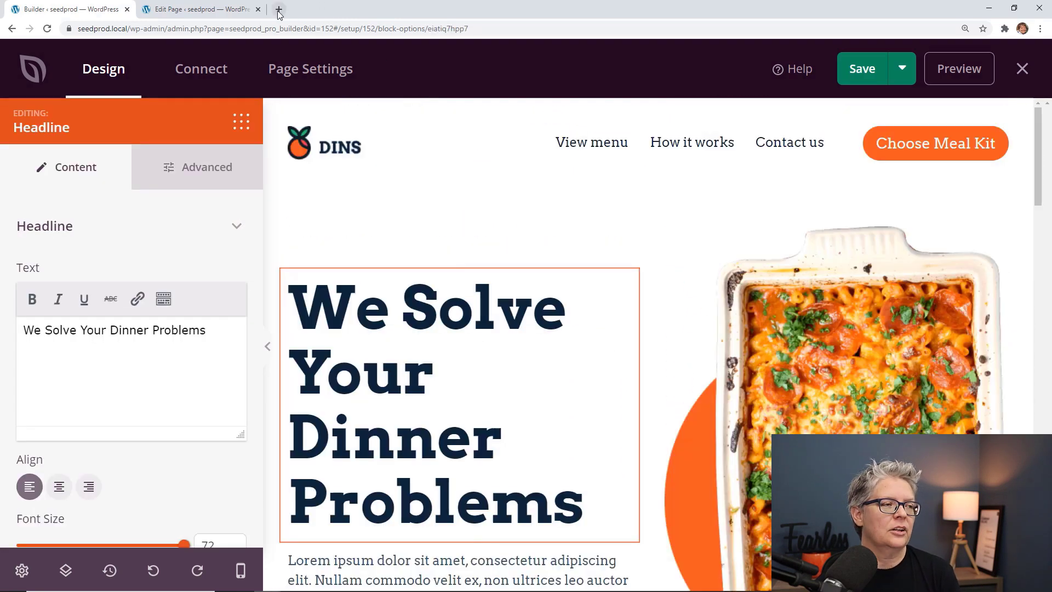
left_click(279, 9)
type("seedprod.com")
key("Return")
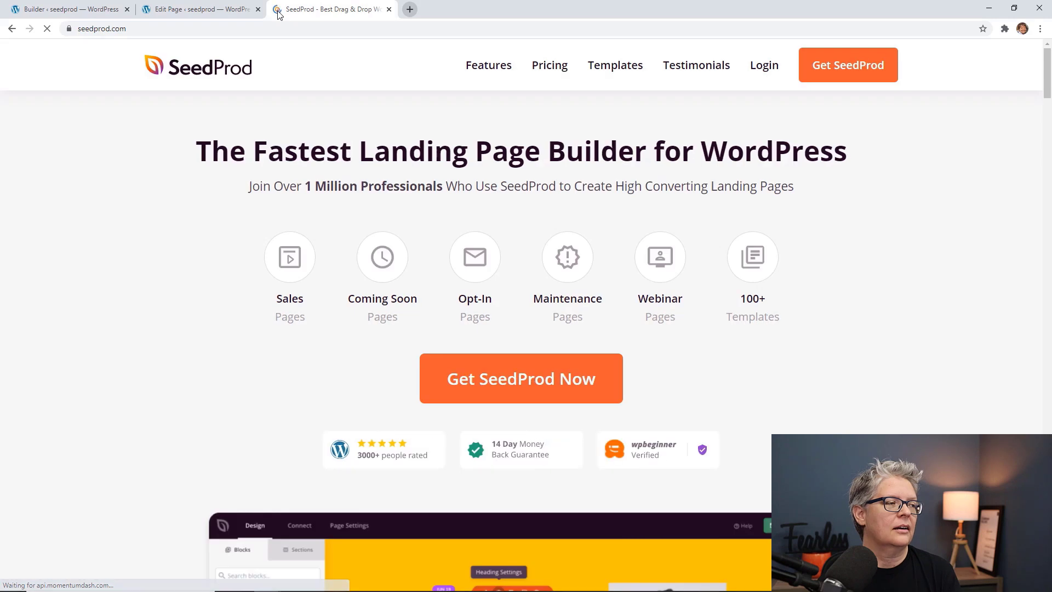